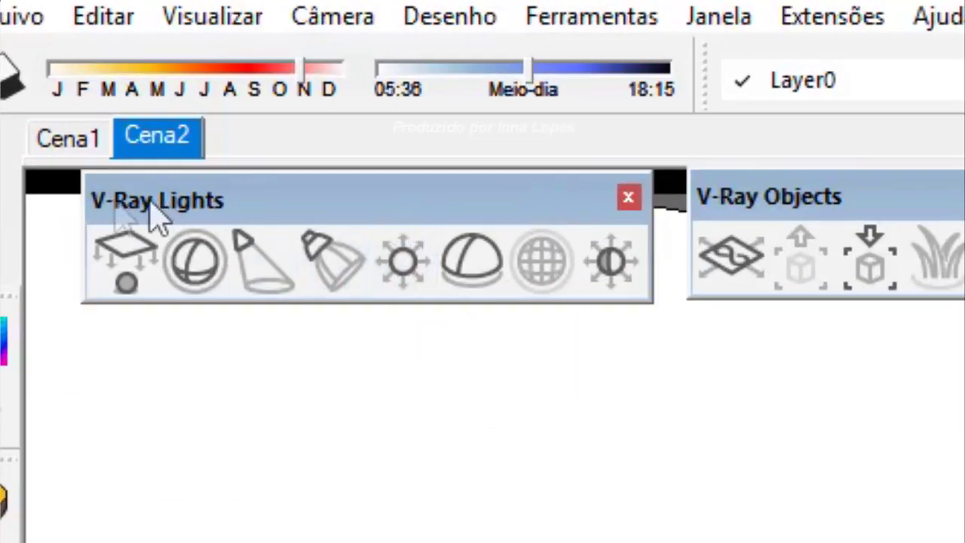
Step: Place a V-Ray Omni light on the room's ceiling
left_click(405, 279)
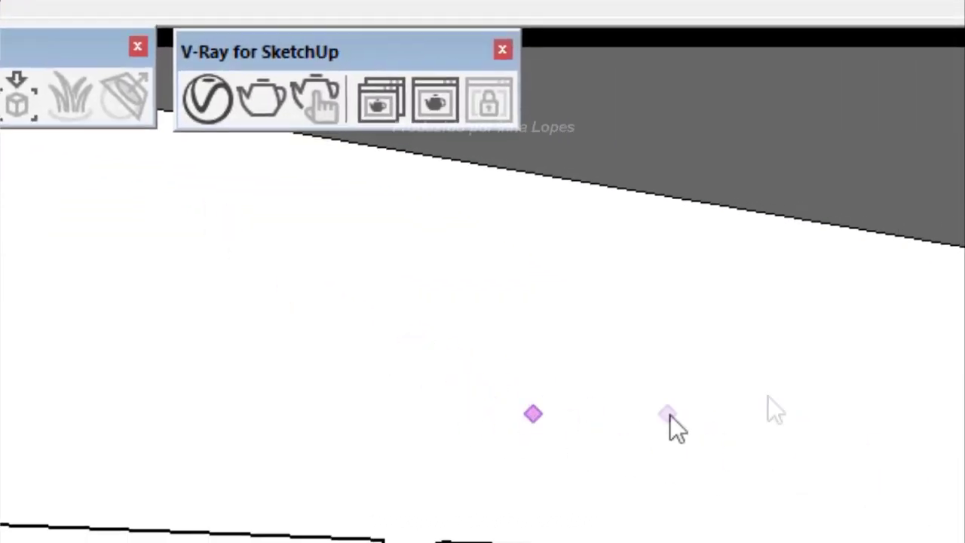
left_click(593, 138)
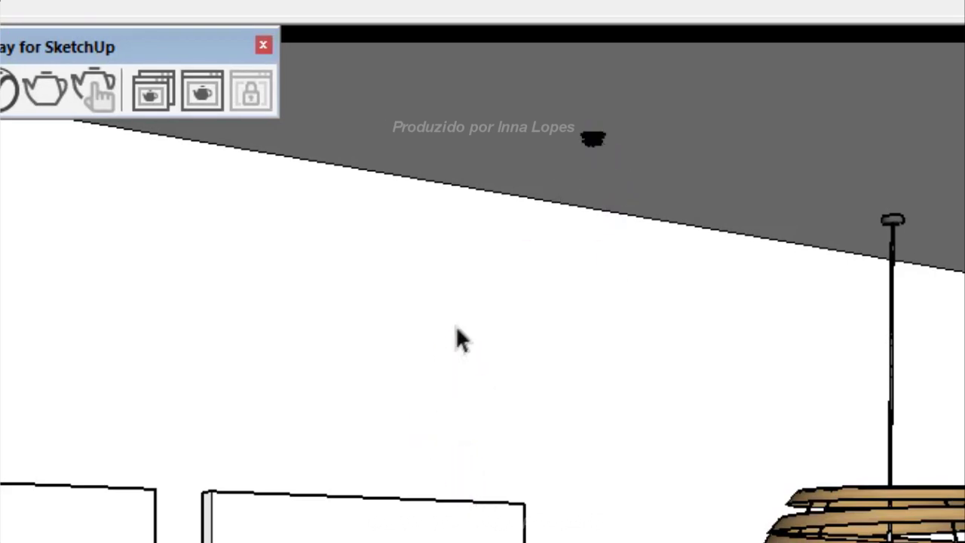
scroll(602, 119, "up", 3)
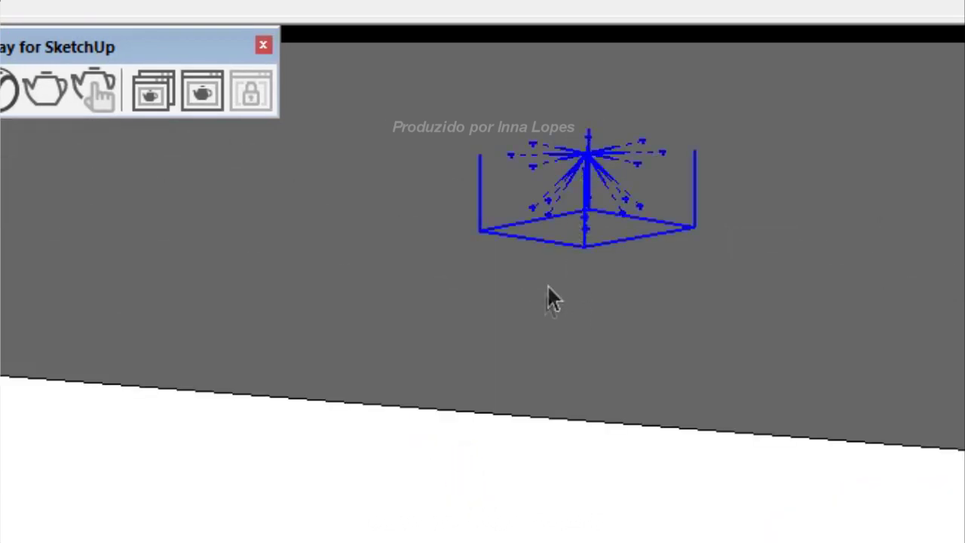
scroll(546, 295, "down", 3)
Step: Move the Omni light beside the hanging wooden pendant lamp
key("m")
left_click(354, 452)
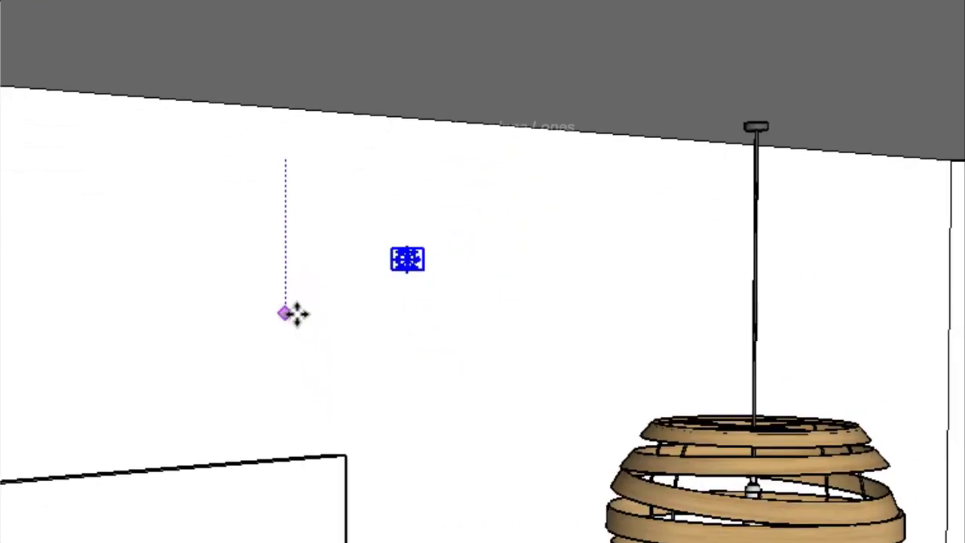
left_click(301, 300)
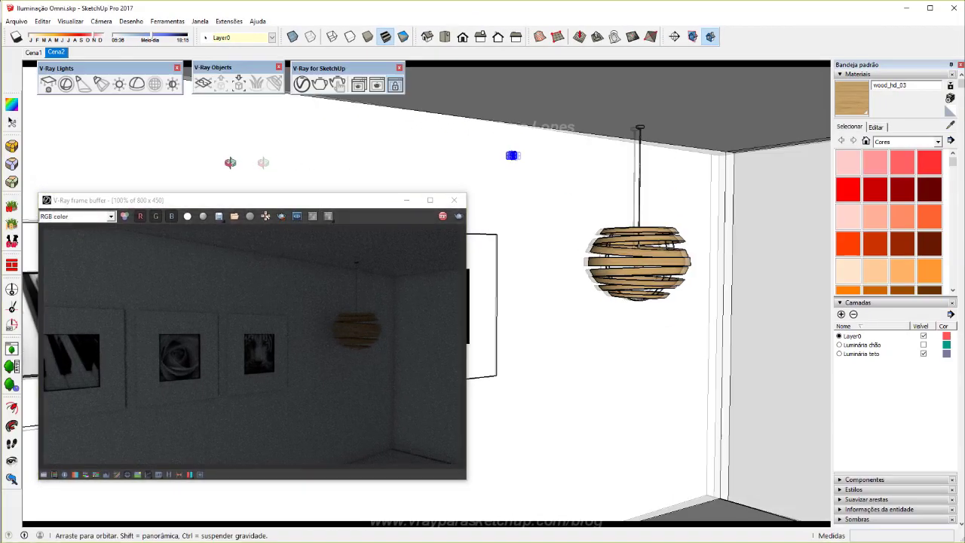
Step: Orbit and pan the view toward the pendant lamp and the wall corner
mouse_move(230, 162)
middle_mouse_down()
mouse_move(398, 161)
mouse_move(258, 161)
mouse_move(374, 168)
mouse_move(132, 30)
middle_mouse_up()
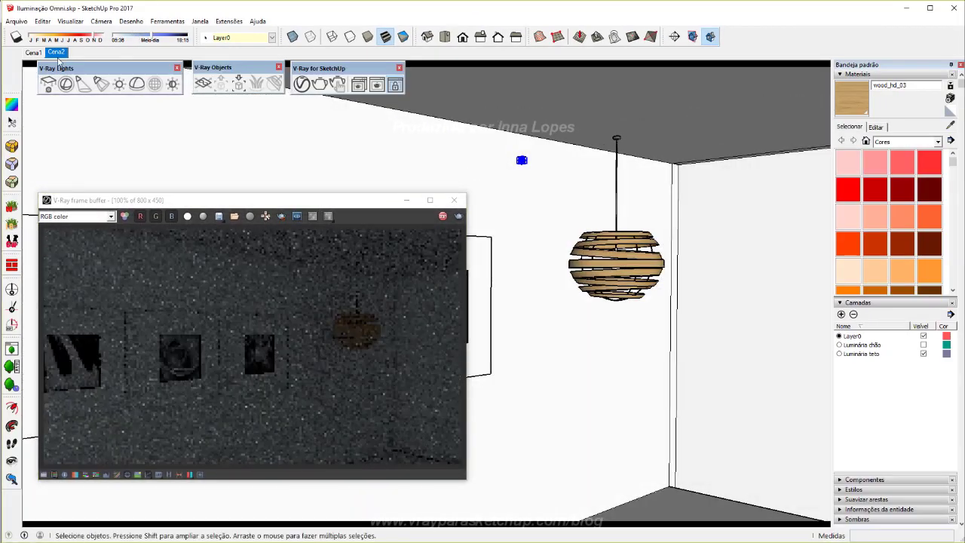
mouse_move(275, 339)
middle_mouse_down()
mouse_move(334, 310)
mouse_move(374, 228)
middle_mouse_up()
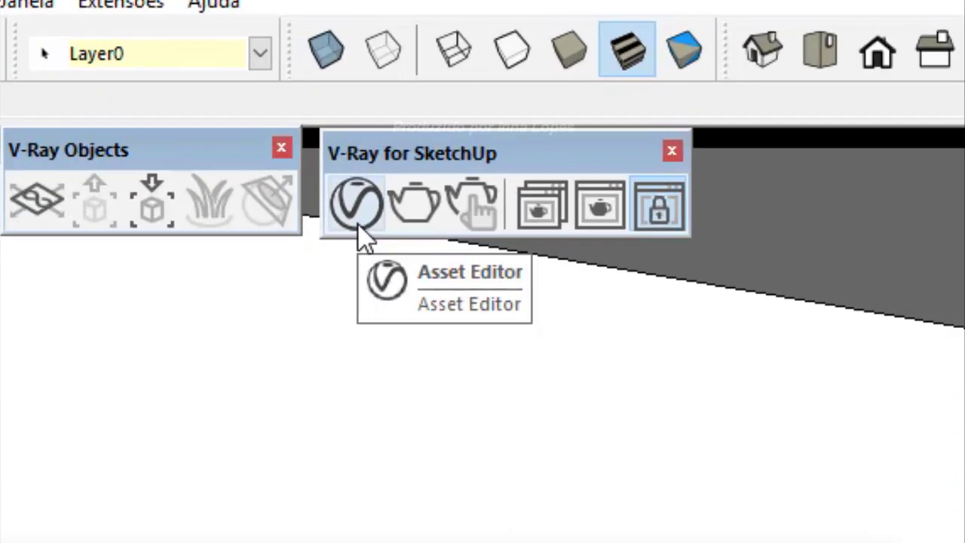
Step: Show the V-Ray Omni Light's settings (intensity 30) in the Asset Editor beside the render
left_click(302, 89)
left_click(359, 226)
left_click(301, 113)
left_click(354, 94)
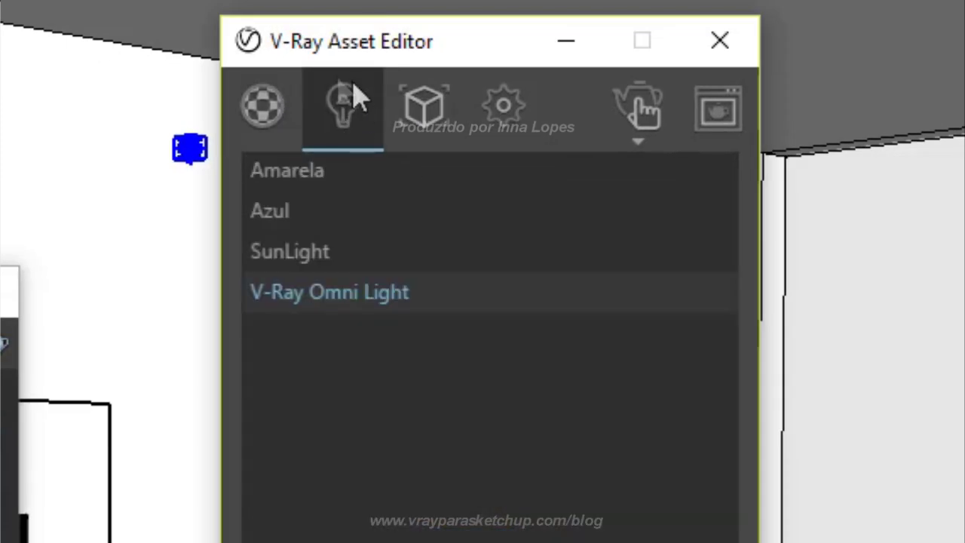
left_click(266, 103)
left_click(343, 102)
left_click_drag(373, 52, 810, 44)
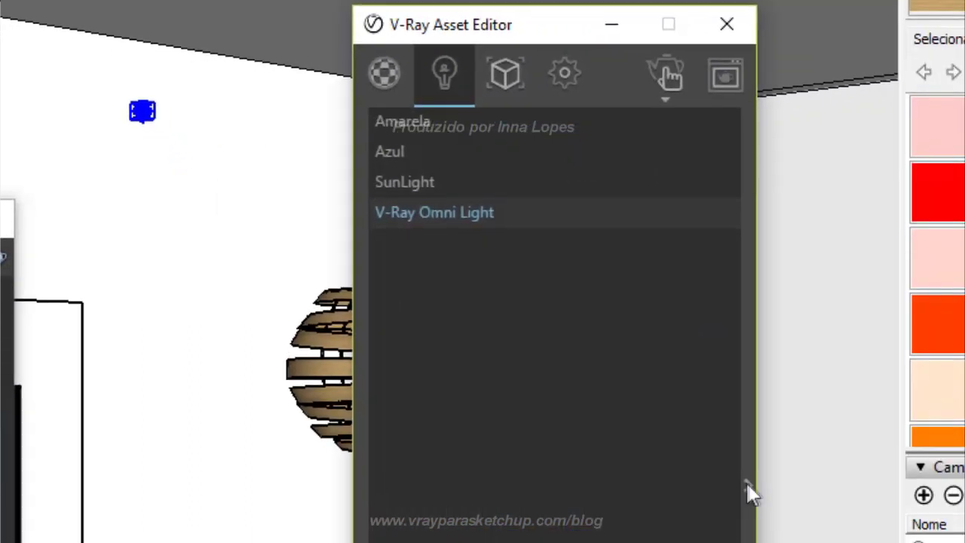
left_click(747, 482)
left_click_drag(681, 39, 490, 55)
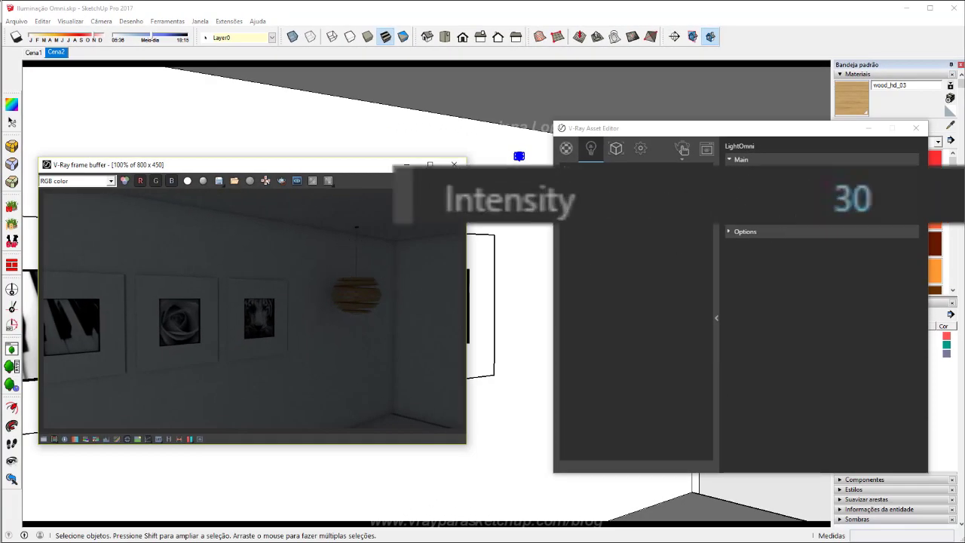
Step: Change the Omni light's intensity from 30 to 5000, keeping the light enabled
double_click(803, 200)
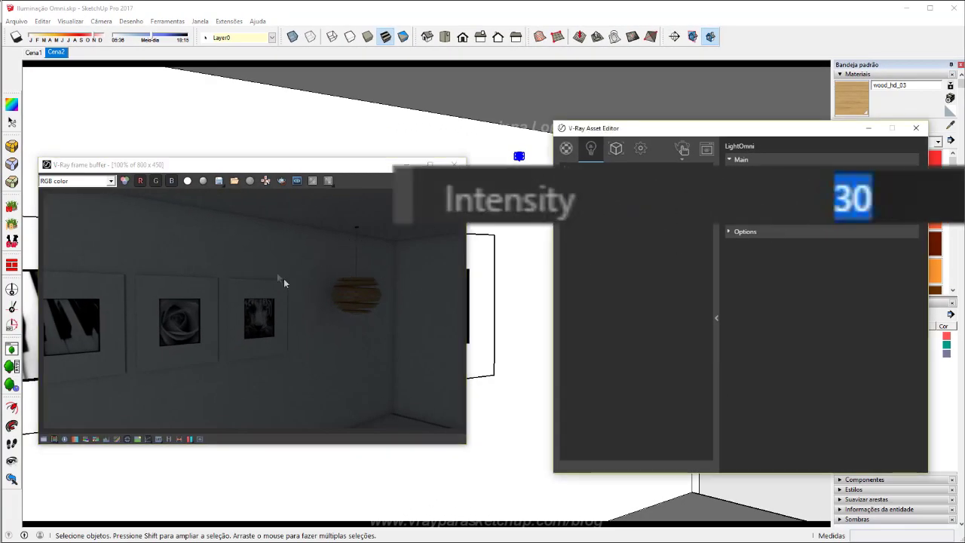
type("5000")
key("Return")
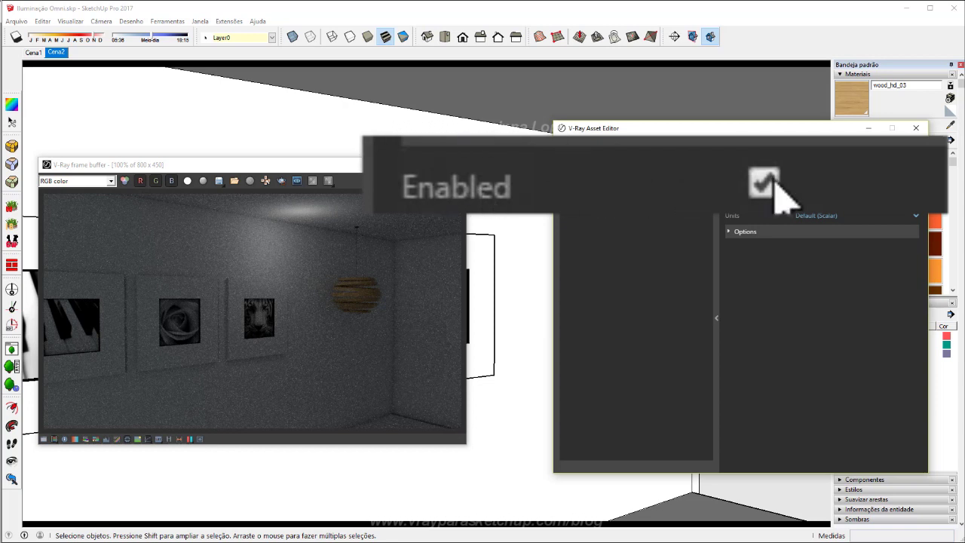
left_click(765, 182)
left_click(771, 183)
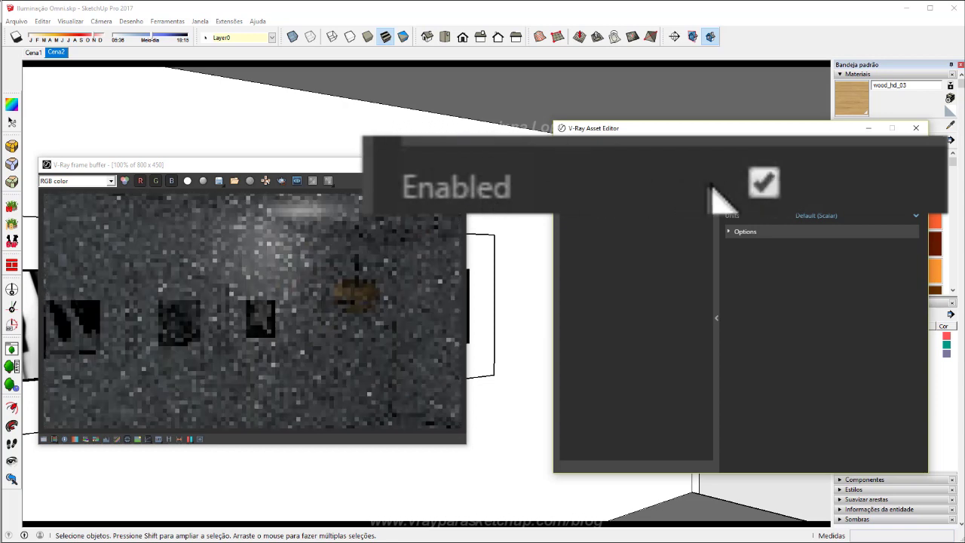
Step: Try a peach and then a violet colour on the Omni light
left_click(874, 197)
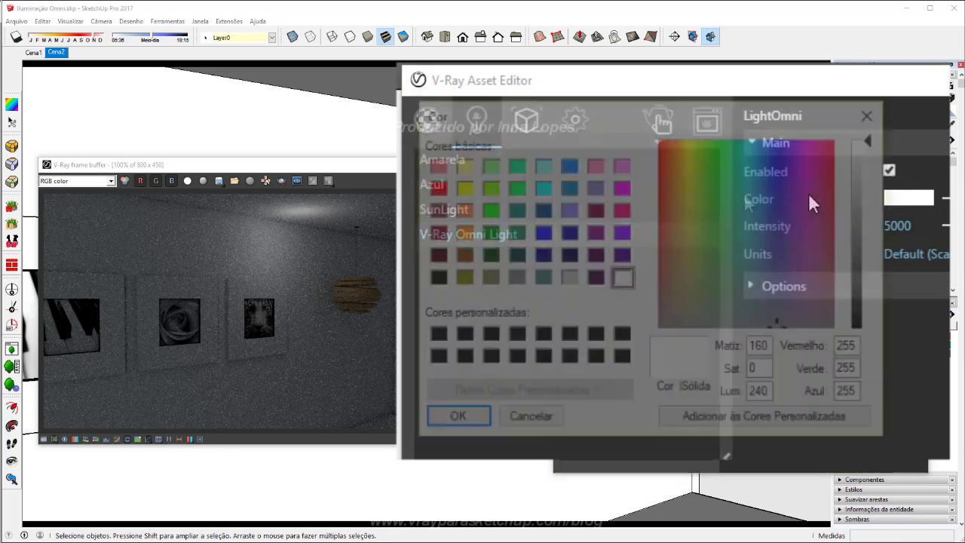
left_click(683, 153)
left_click(680, 151)
left_click(873, 157)
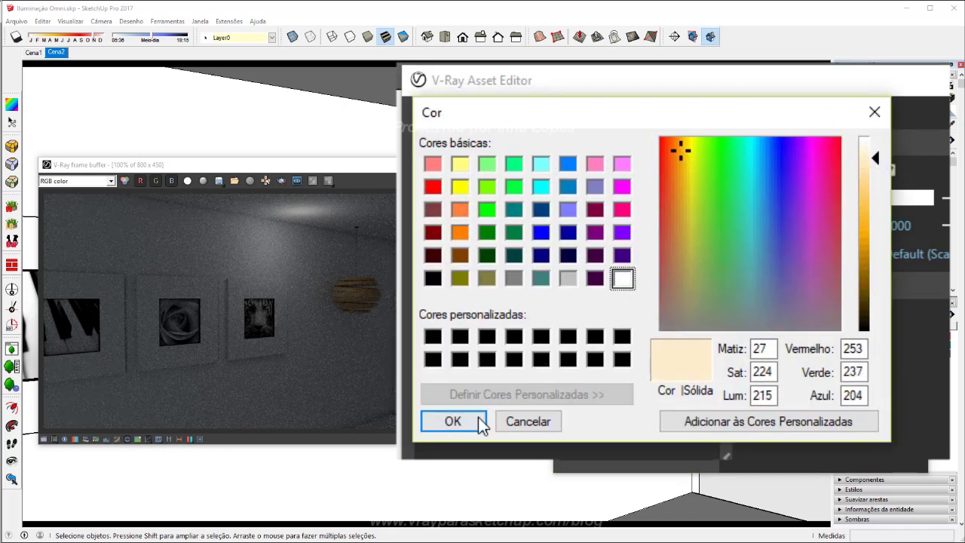
left_click(479, 424)
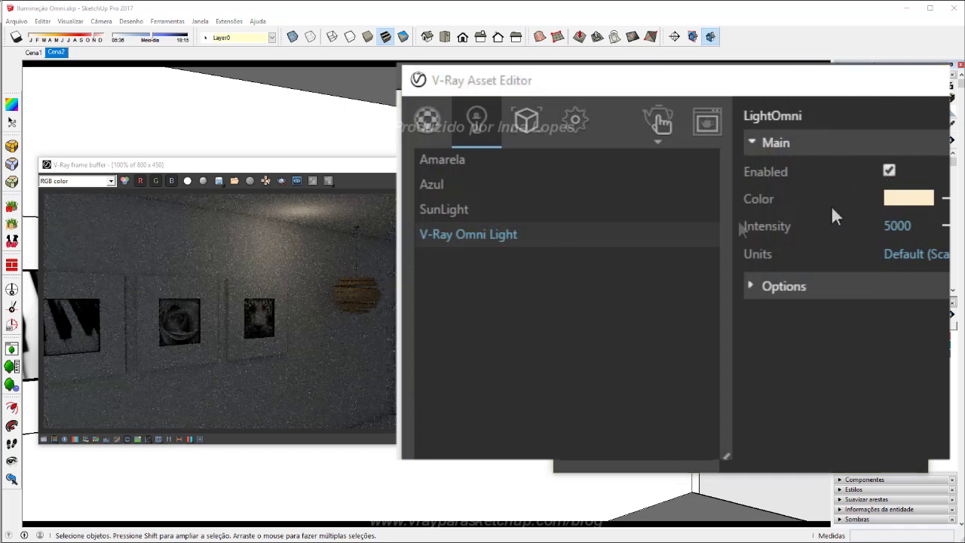
left_click(897, 197)
left_click(623, 232)
left_click(452, 421)
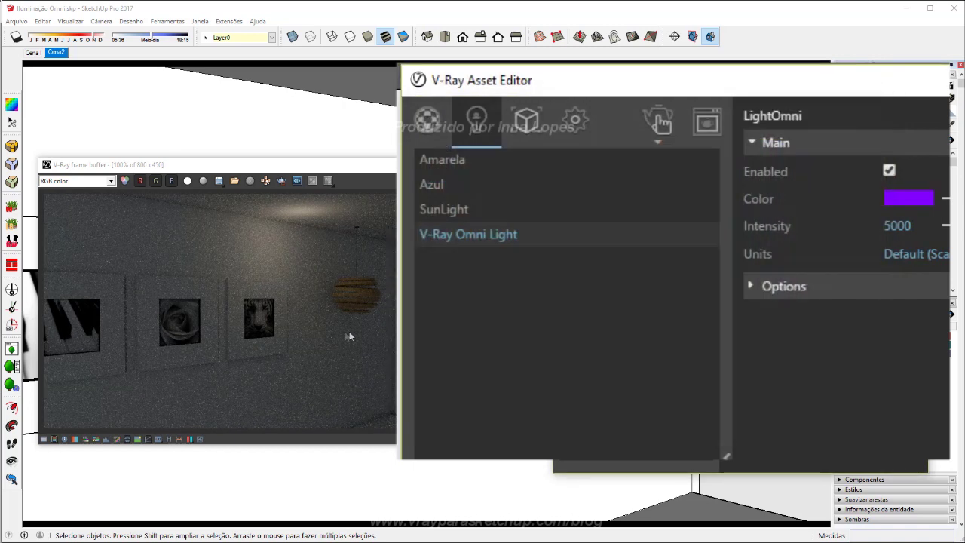
Step: Set the Omni light colour to a pale warm peach (252, 228, 186)
left_click(916, 198)
left_click(674, 150)
left_click(679, 150)
left_click_drag(876, 222, 878, 173)
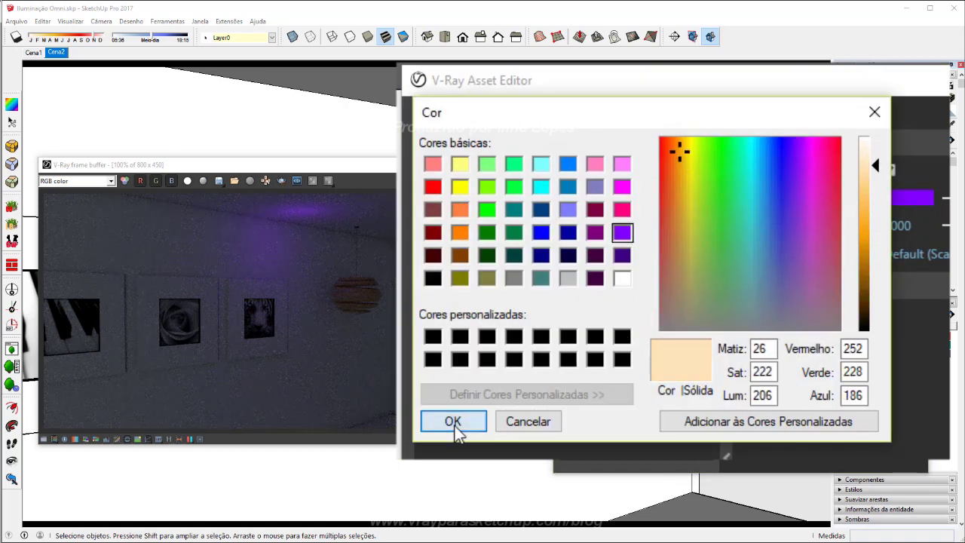
left_click(453, 422)
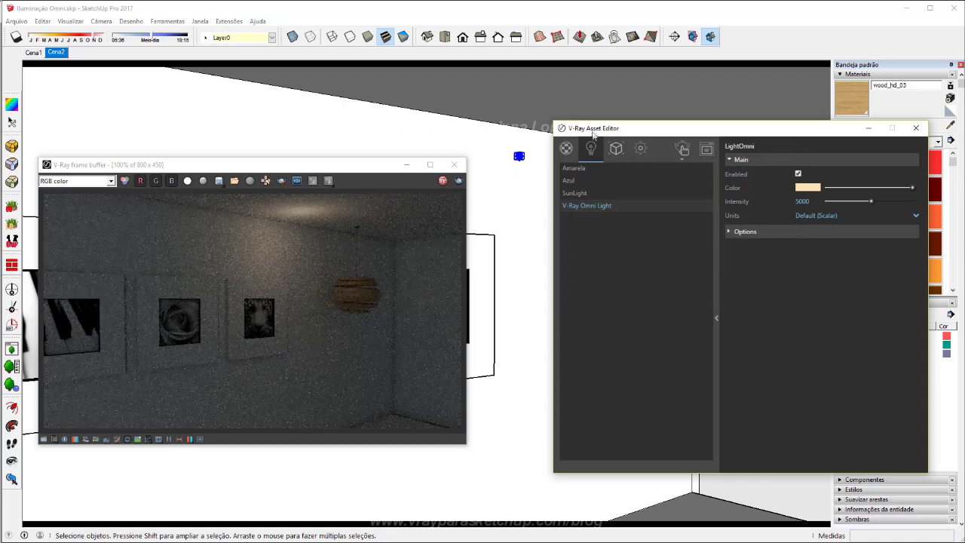
left_click_drag(595, 129, 667, 127)
Step: Move the Omni light onto the wooden pendant lamp's cord
left_click(520, 158)
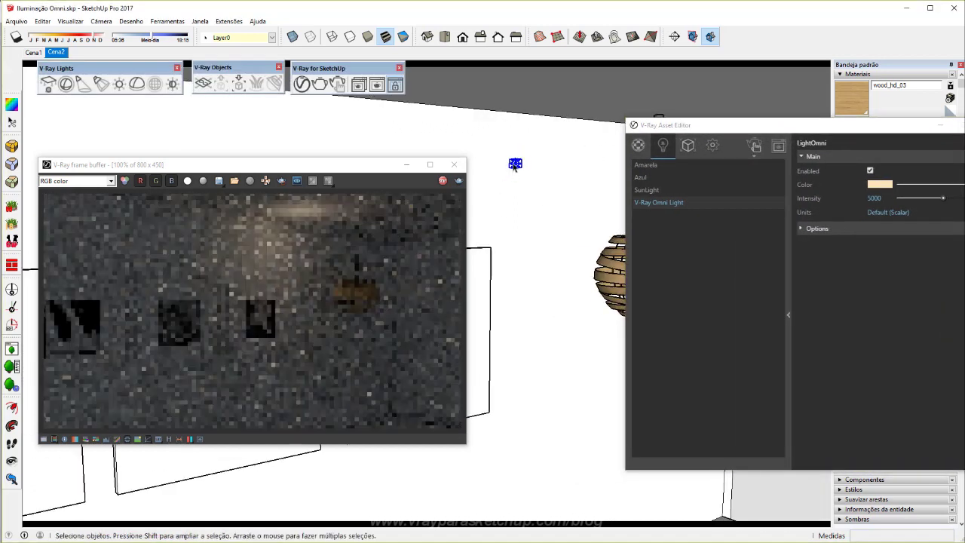
scroll(520, 160, "up", 4)
key("s")
left_click_drag(537, 189, 596, 236)
middle_click_drag(596, 237, 513, 172)
key("m")
left_click(513, 172)
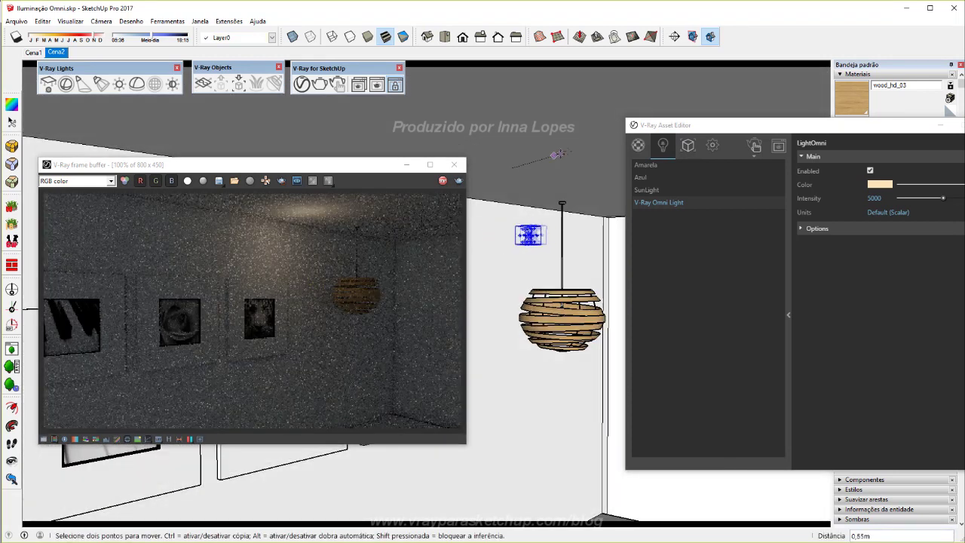
left_click(574, 168)
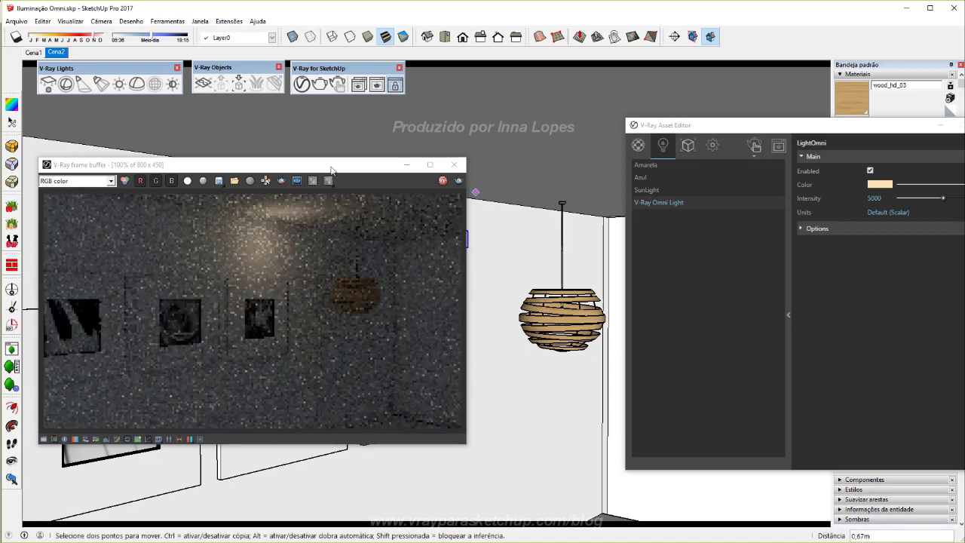
Step: Shift the Omni light further right into the lamp, viewing it side-on
left_click_drag(331, 170, 251, 165)
middle_click_drag(453, 230, 477, 226)
left_click(451, 239)
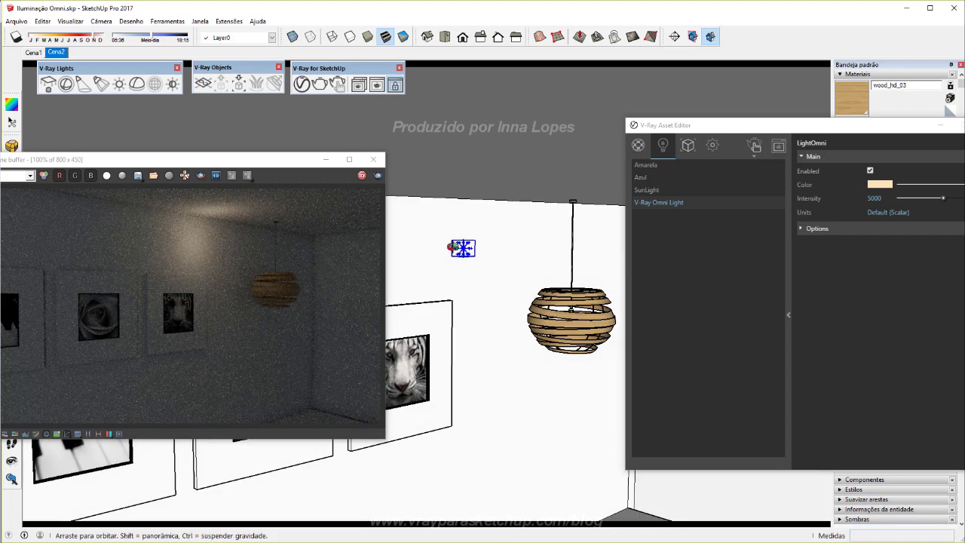
scroll(568, 307, "up", 3)
mouse_move(567, 307)
middle_mouse_down()
mouse_move(490, 272)
mouse_move(428, 204)
mouse_move(488, 266)
middle_mouse_up()
Step: Lower the Omni light about 0,05m down inside the wooden pendant lamp
key("q")
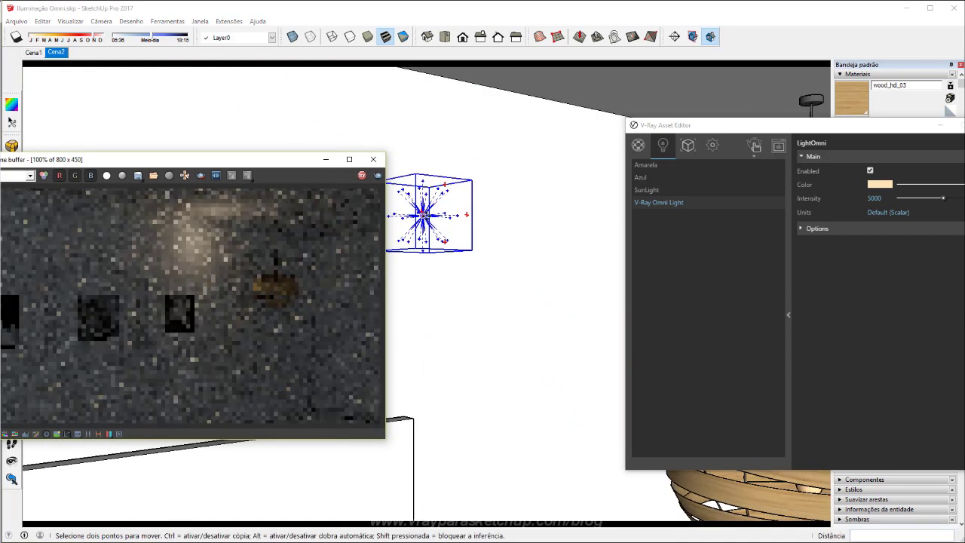
scroll(507, 272, "up", 5)
key("m")
mouse_move(507, 273)
middle_mouse_down()
mouse_move(535, 377)
mouse_move(509, 256)
middle_mouse_up()
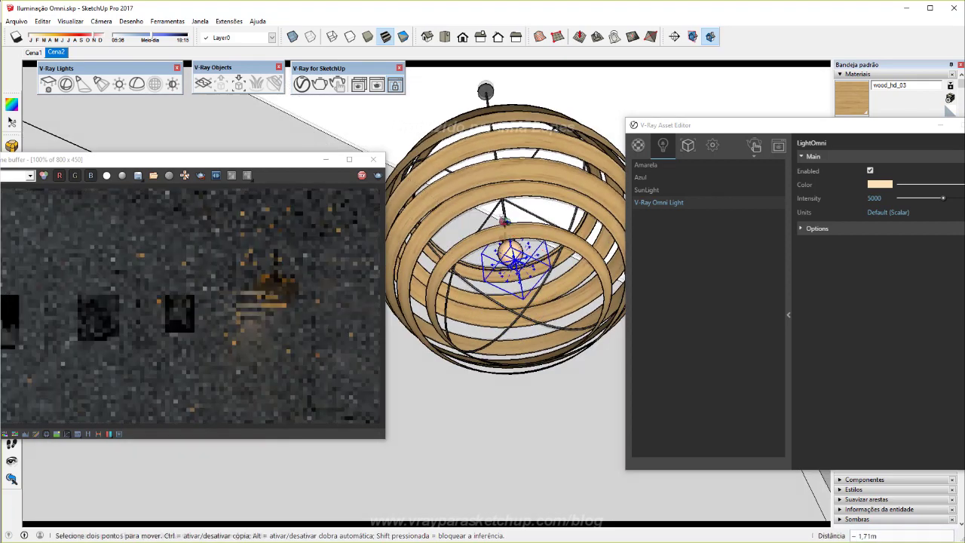
mouse_move(508, 256)
middle_mouse_down()
mouse_move(506, 405)
mouse_move(555, 407)
mouse_move(520, 384)
mouse_move(575, 337)
middle_mouse_up()
scroll(575, 337, "up", 3)
scroll(528, 369, "down", 1)
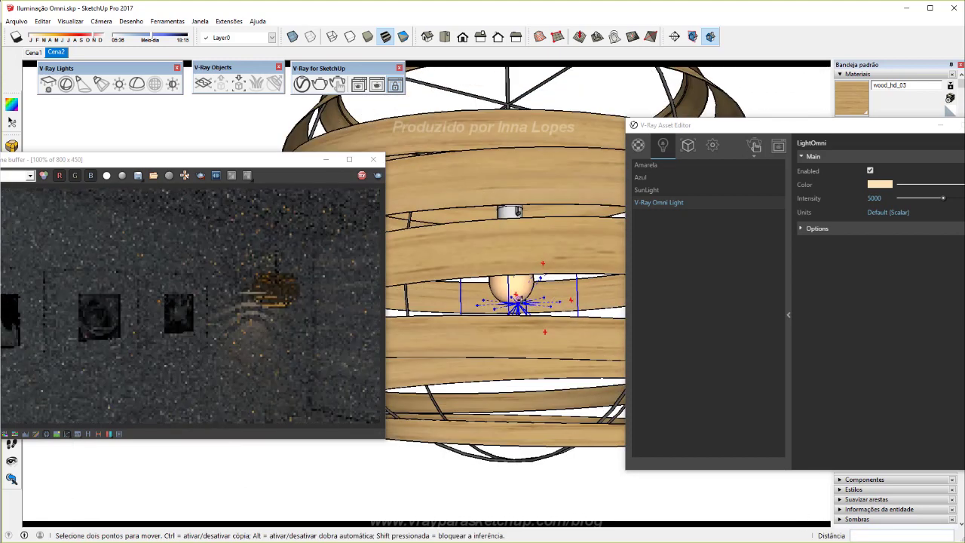
scroll(477, 407, "down", 1)
scroll(482, 376, "down", 2)
scroll(491, 343, "down", 1)
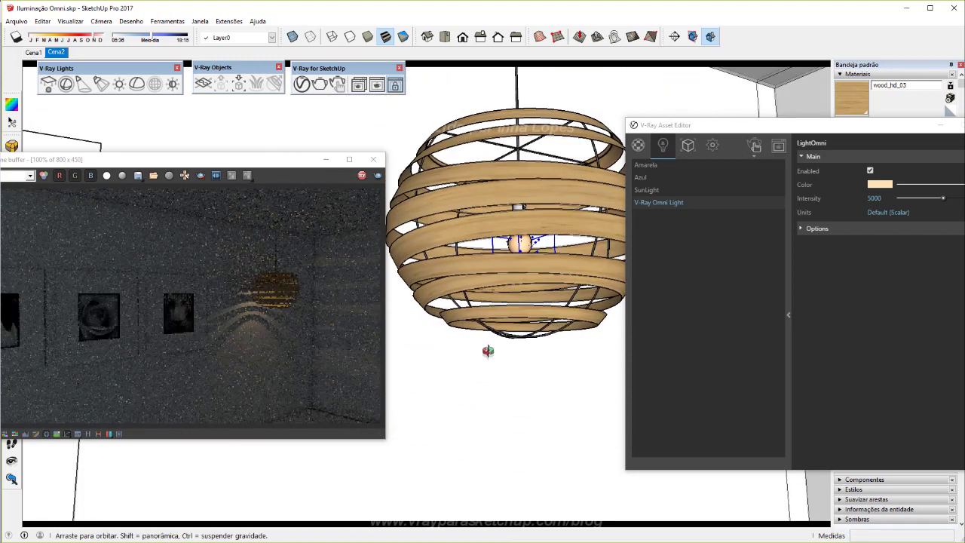
left_click_drag(489, 361, 488, 370, "ctrl")
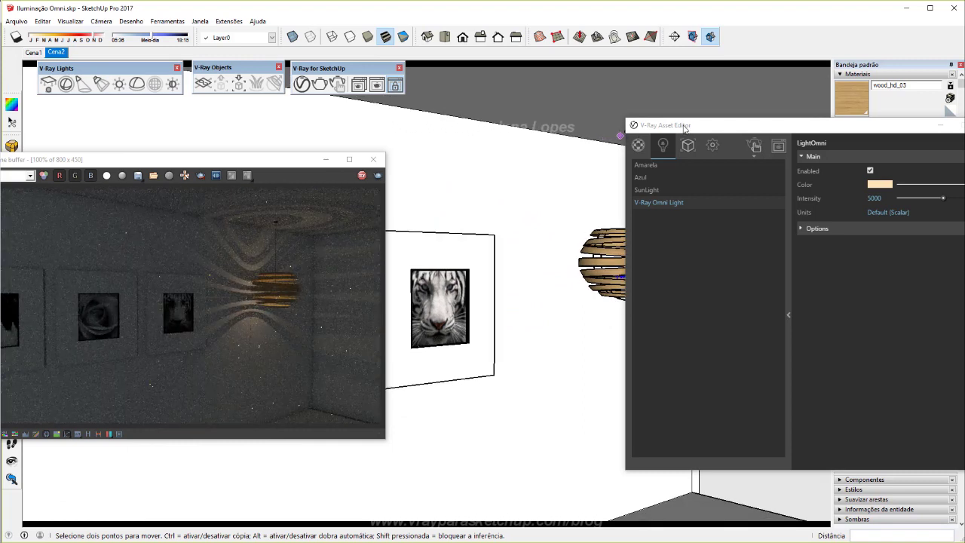
Step: Raise the Omni light intensity first to 10000, then to 50000
left_click_drag(683, 128, 649, 126)
type("10000")
key("Return")
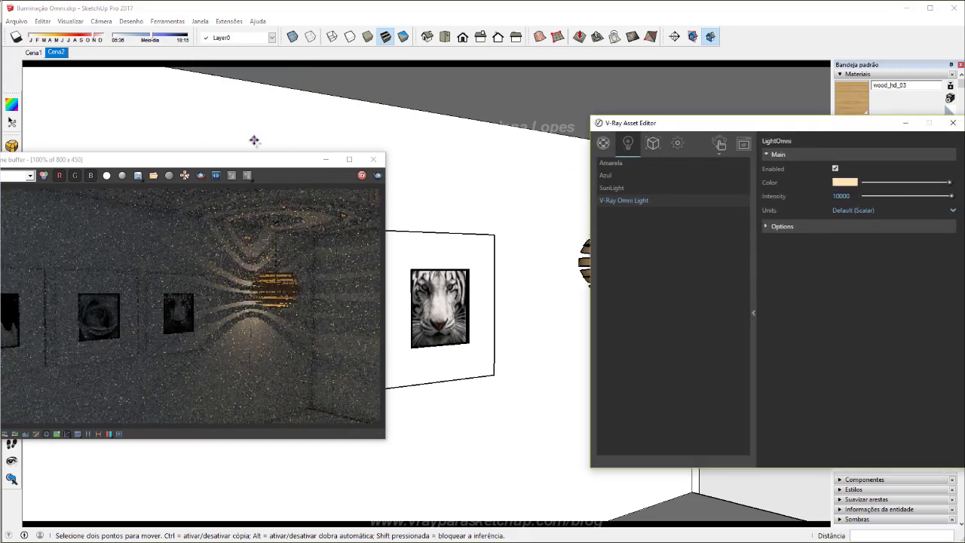
left_click_drag(226, 159, 298, 137)
left_click_drag(871, 213, 829, 213)
type("5")
key("Return")
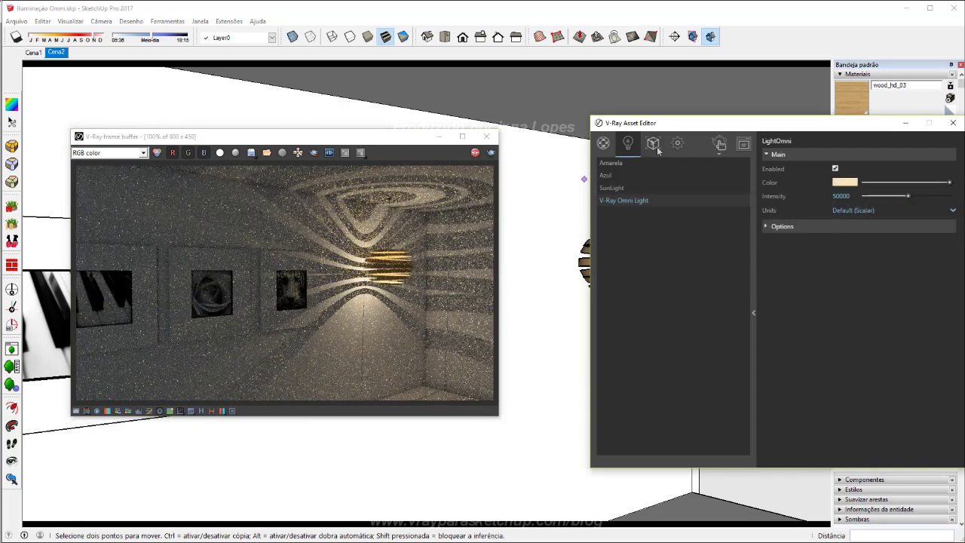
mouse_move(639, 123)
left_mouse_down()
mouse_move(743, 131)
mouse_move(580, 127)
left_mouse_up()
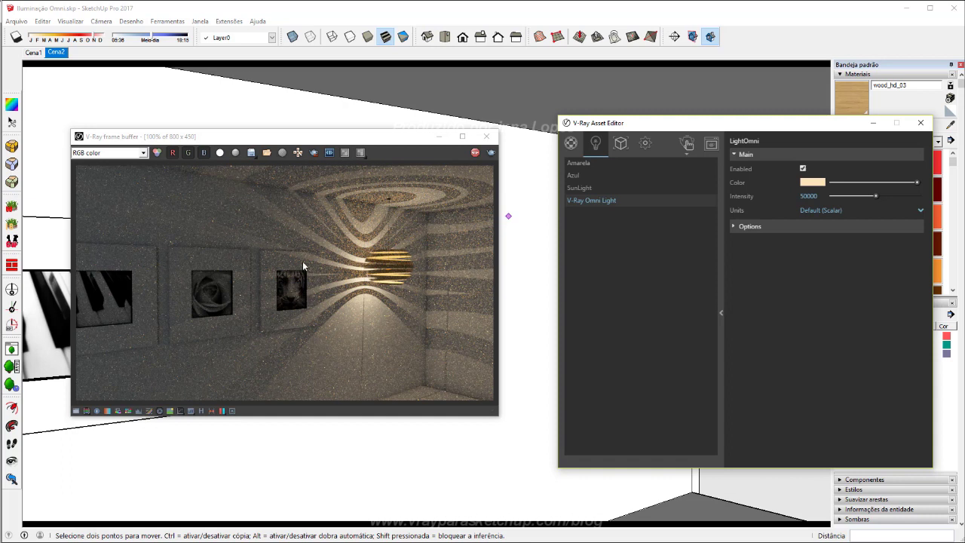
Step: Stop the interactive render, disable Interactive and Progressive, and start a final-quality render
left_click(475, 155)
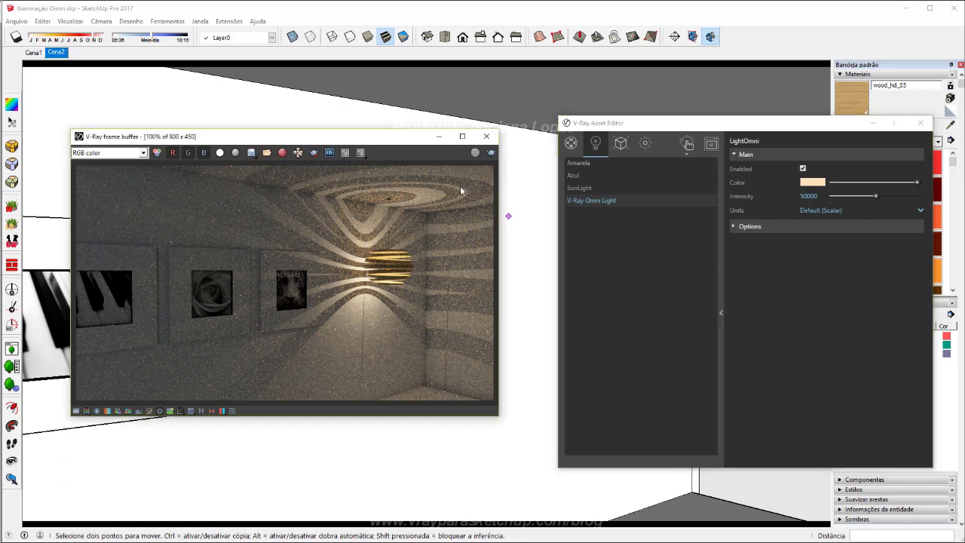
left_click(645, 143)
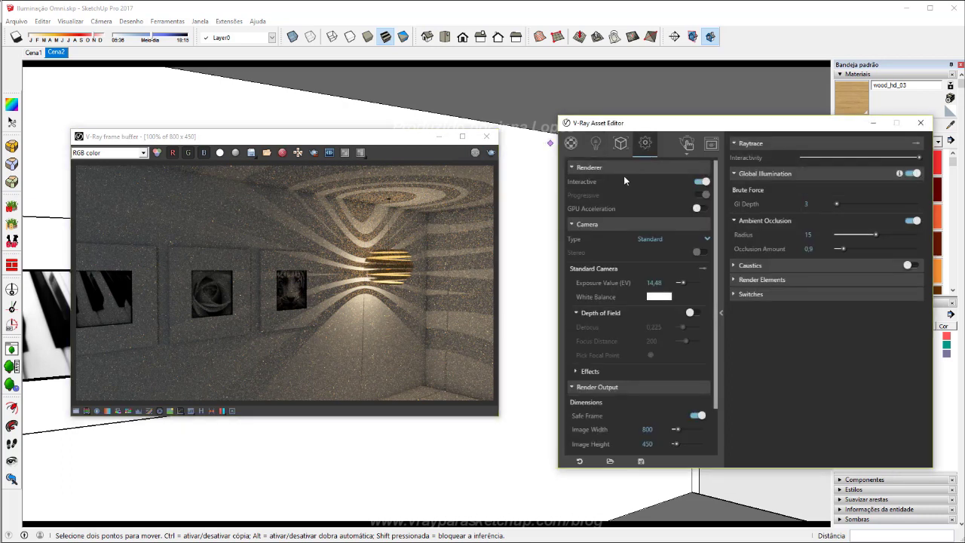
left_click(700, 183)
left_click(699, 196)
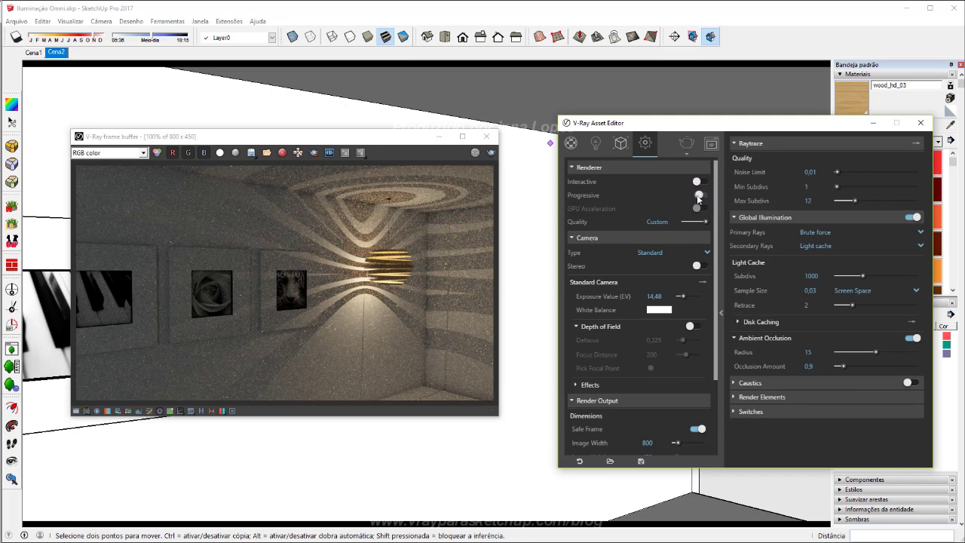
left_click(685, 144)
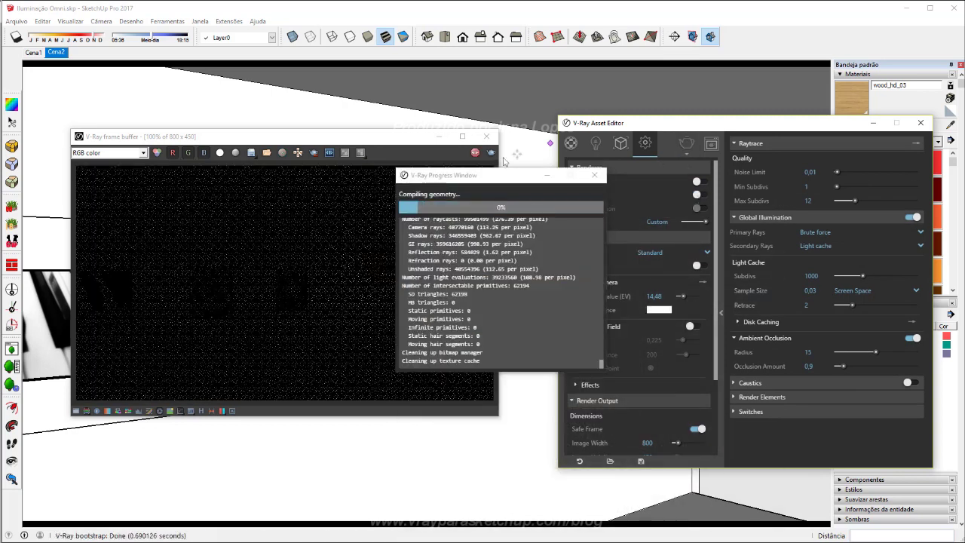
left_click(546, 180)
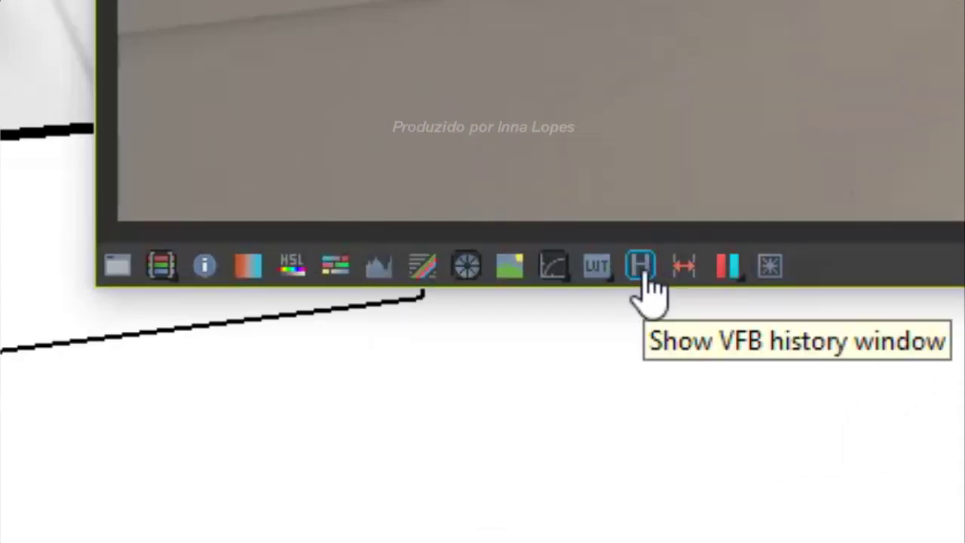
Step: Save the finished 800 × 450 render to the V-Ray history and return to the Lights tab
left_click(641, 268)
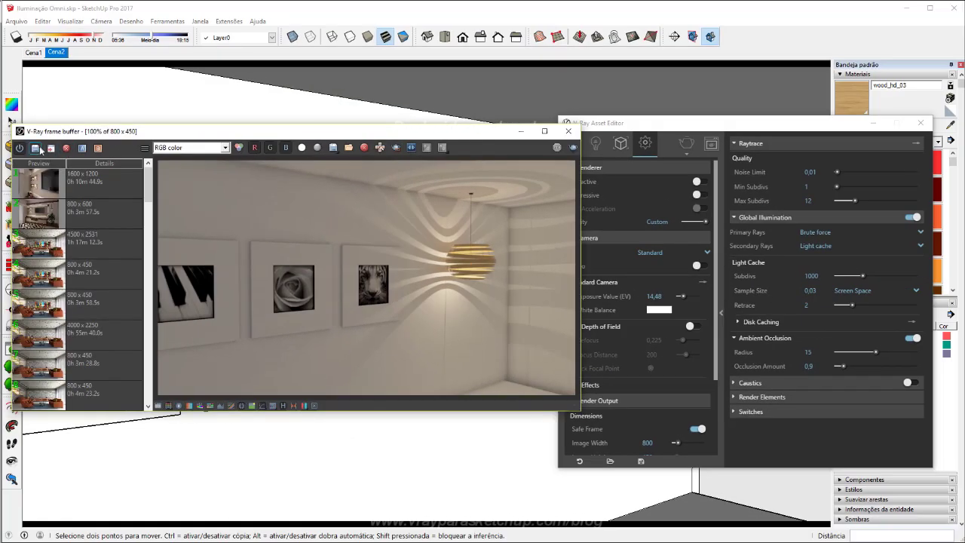
left_click(68, 181)
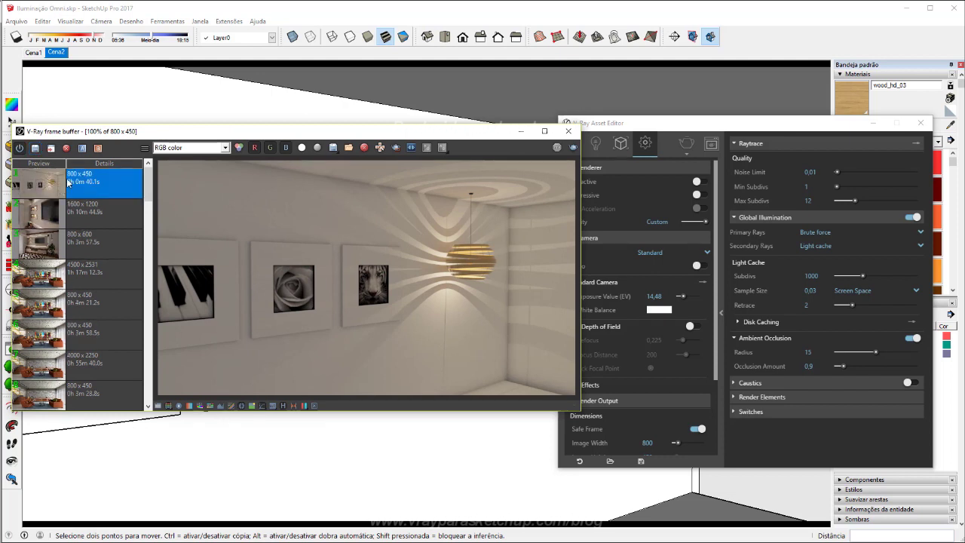
left_click(283, 405)
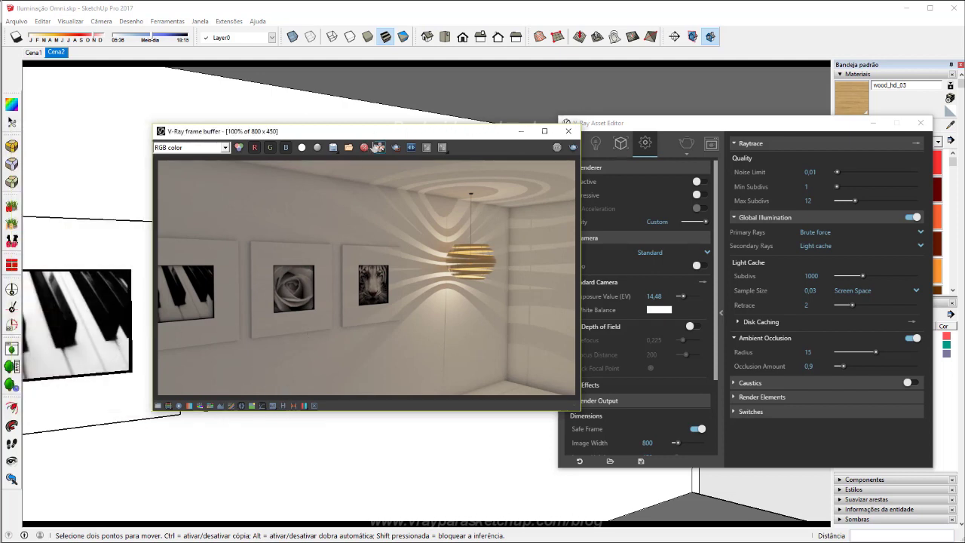
left_click_drag(337, 139, 271, 134)
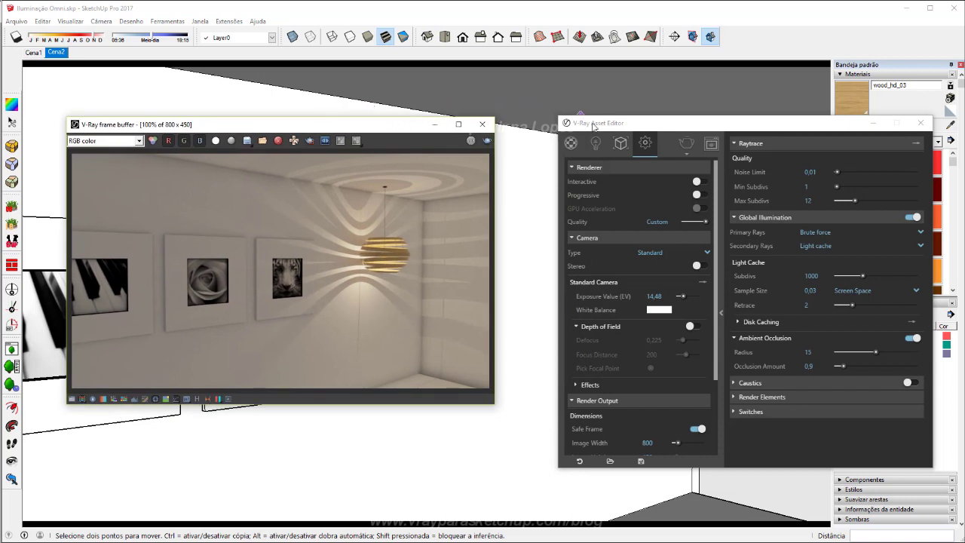
left_click(596, 143)
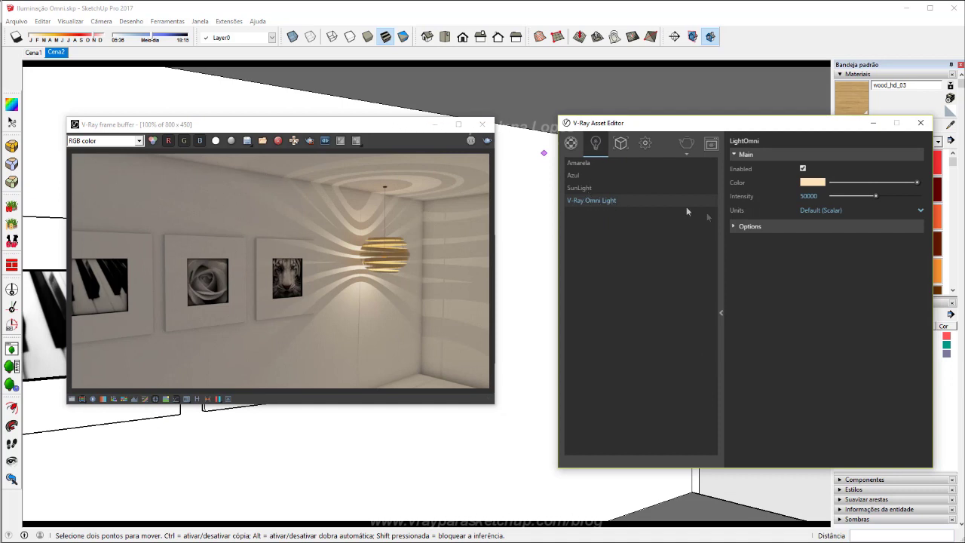
Step: Test-render the room with the Omni light's Shadow Radius set to 3
left_click(732, 227)
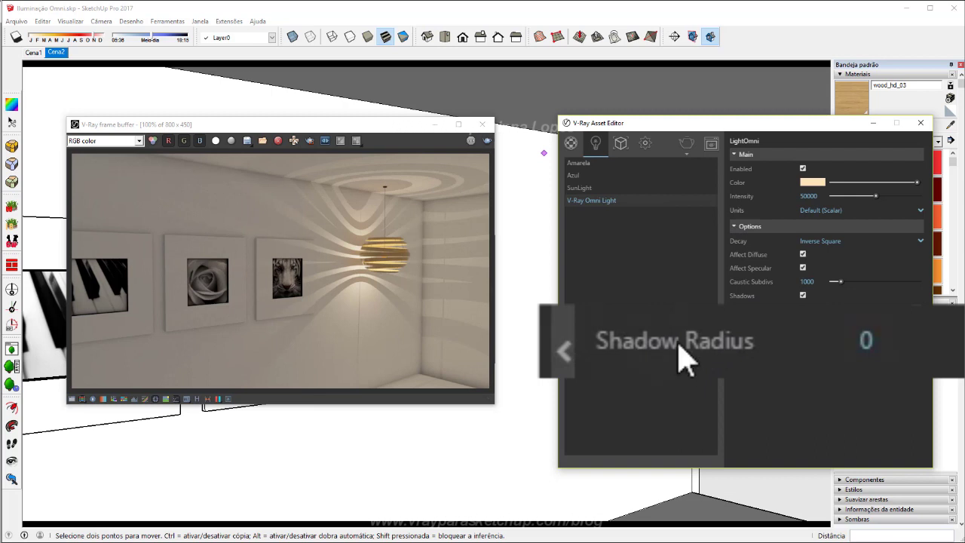
double_click(865, 340)
type("3")
key("Return")
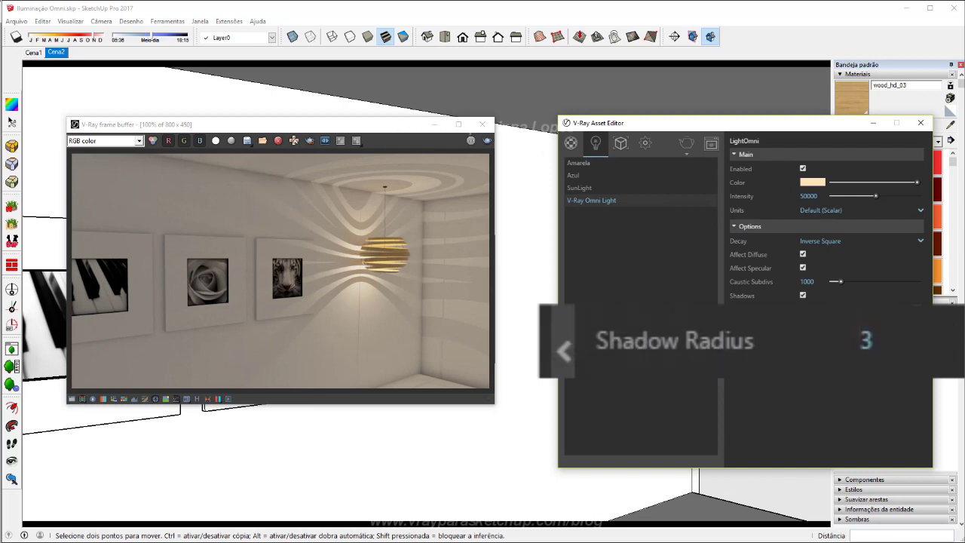
left_click(470, 140)
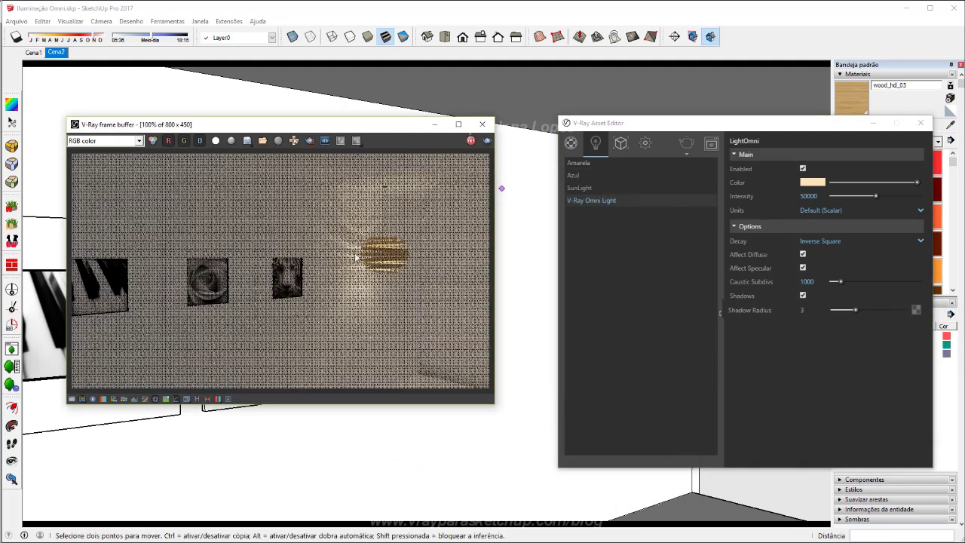
Step: Set the Omni light's Shadow Radius to 1,5
double_click(791, 309)
type("1,5")
key("Return")
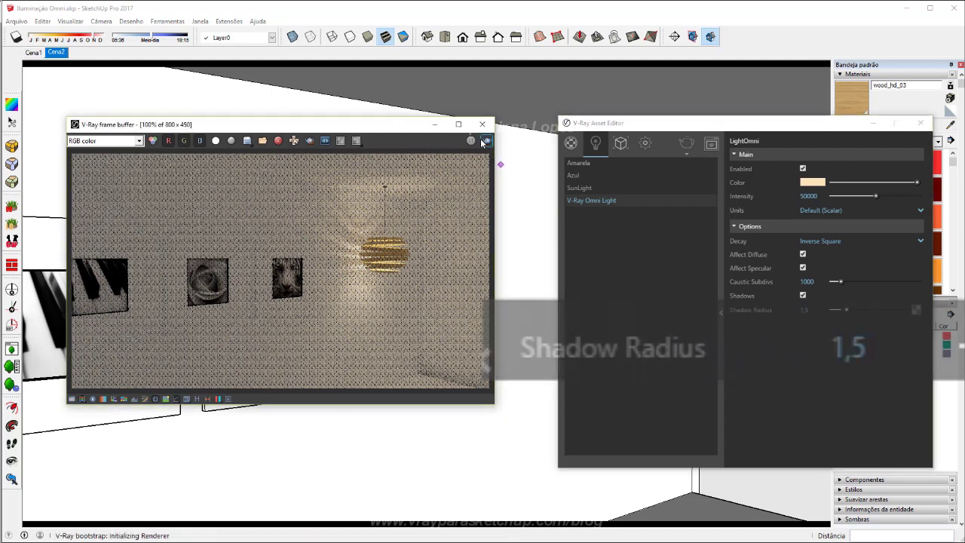
Step: Render the room at shadow radius 1.5 and compare it against the earlier render with the A/B line
left_click(487, 141)
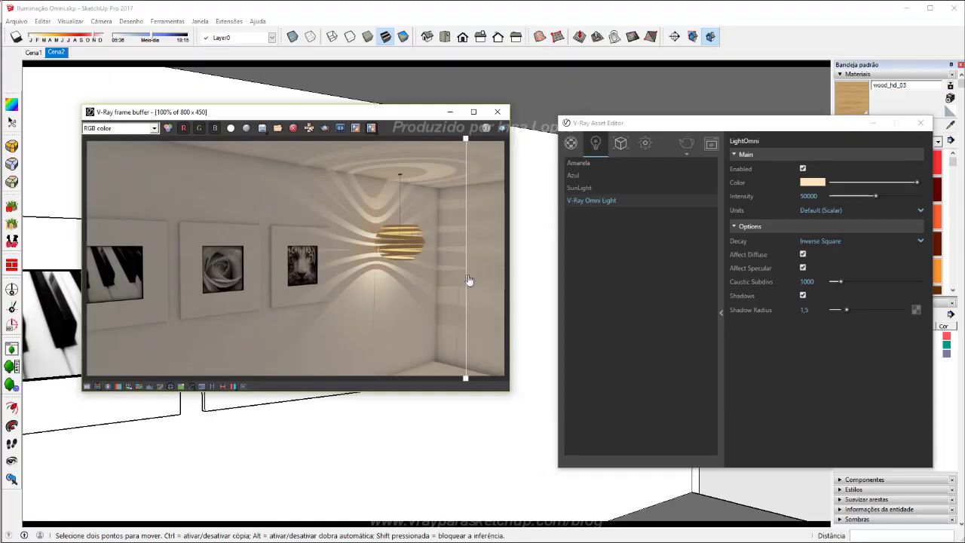
mouse_move(467, 290)
left_mouse_down()
mouse_move(211, 290)
mouse_move(477, 269)
left_mouse_up()
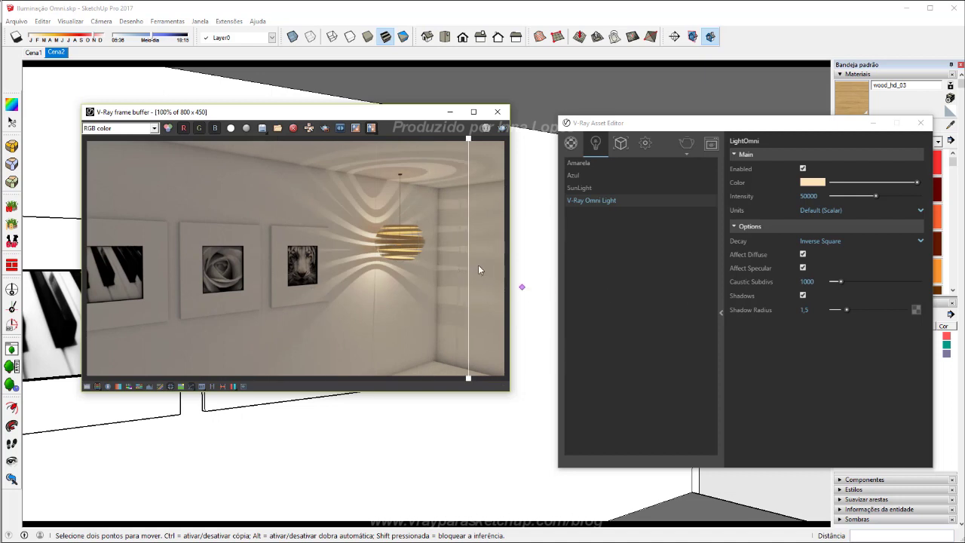
left_click_drag(465, 279, 104, 276)
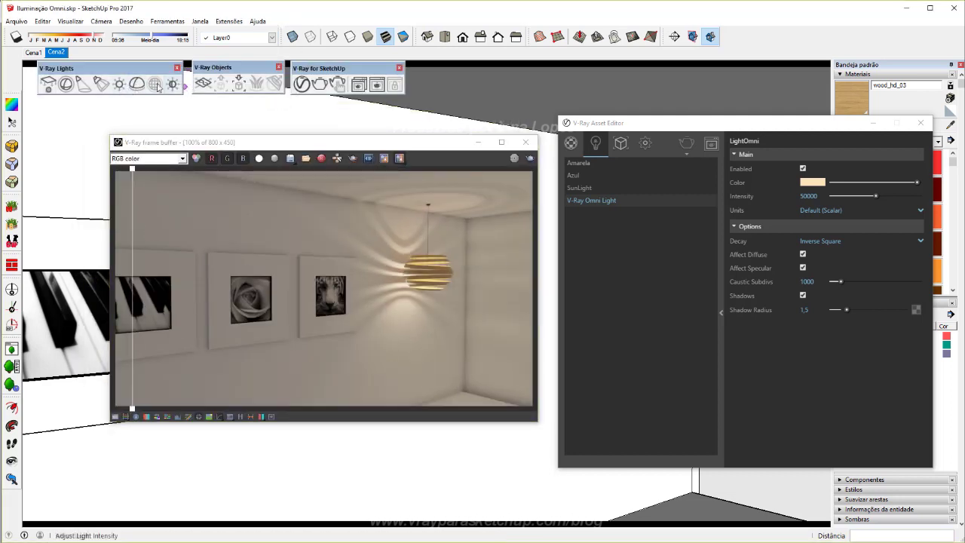
Step: Start the V-Ray Omni Light tool to place another light
left_click(118, 88)
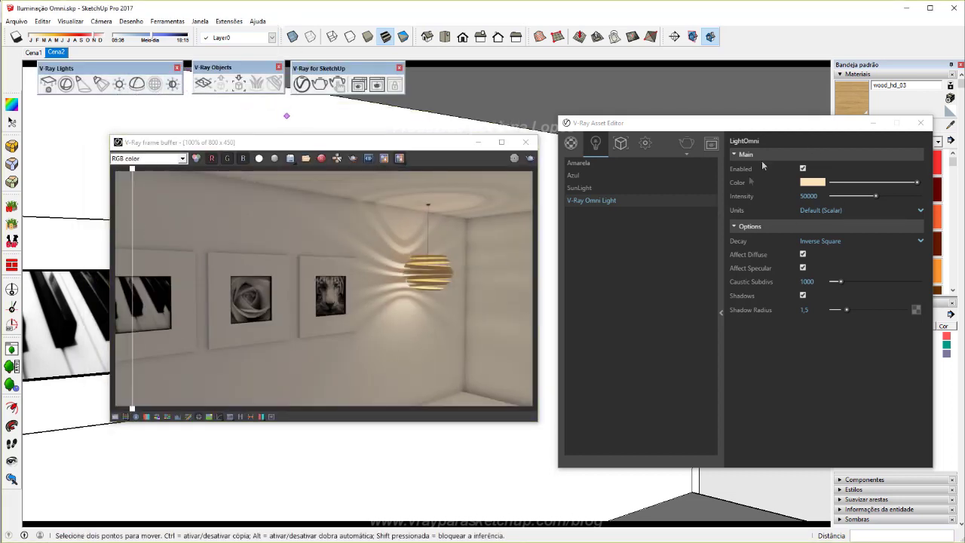